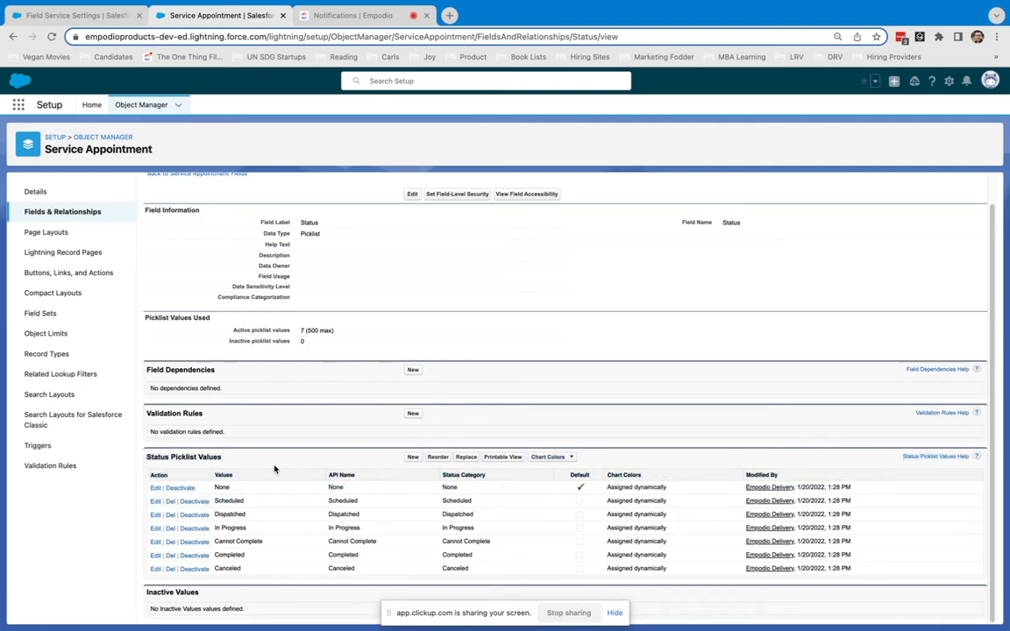
Step: Switch from the Status picklist values to Field Service Settings and review which status is assigned to each service appointment stage
{"action": "scroll", "coordinate": [316, 467], "scroll_direction": "up", "scroll_amount": 5}
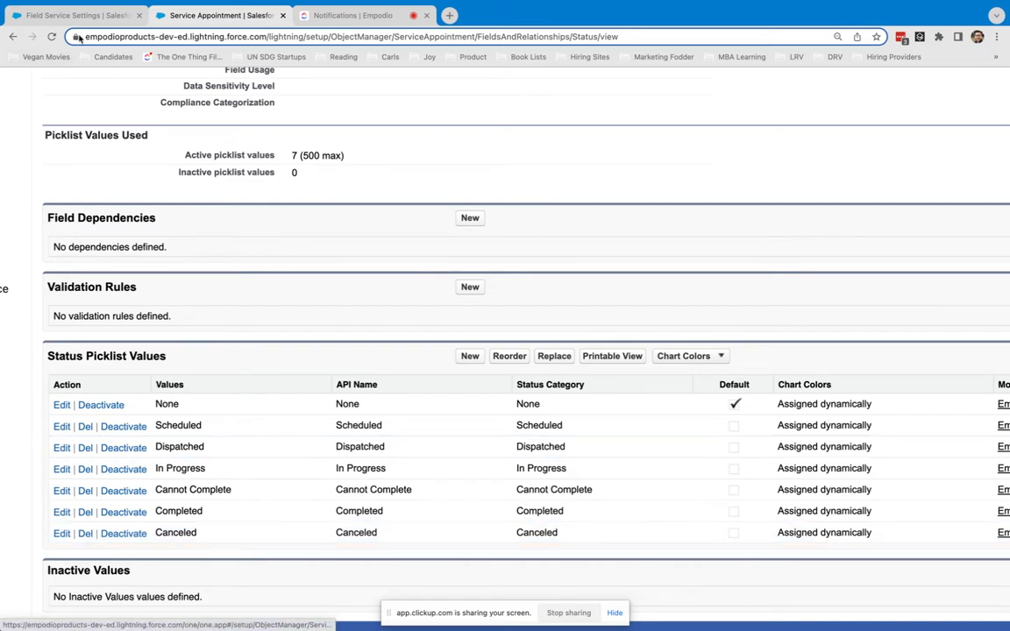
{"action": "left_click", "coordinate": [103, 16]}
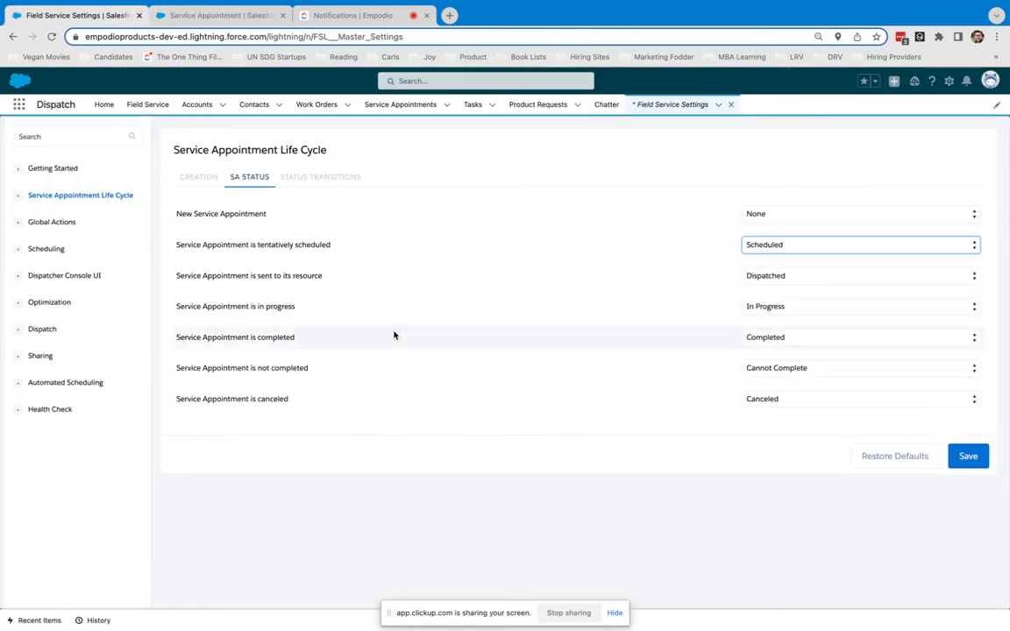
{"action": "scroll", "coordinate": [353, 326], "scroll_direction": "up", "scroll_amount": 5}
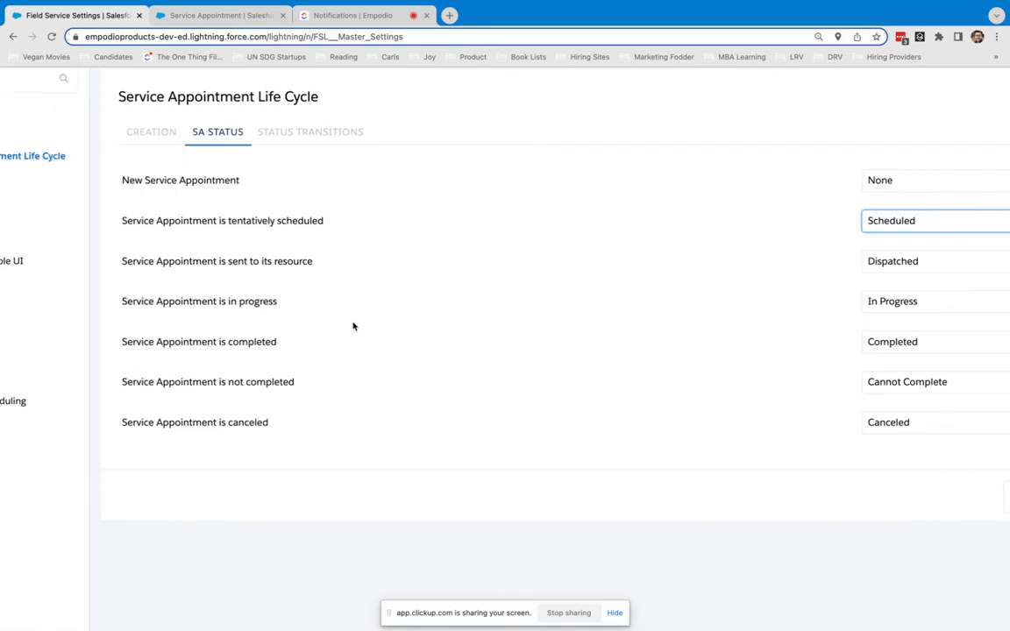
{"action": "scroll", "coordinate": [353, 326], "scroll_direction": "down", "scroll_amount": 5}
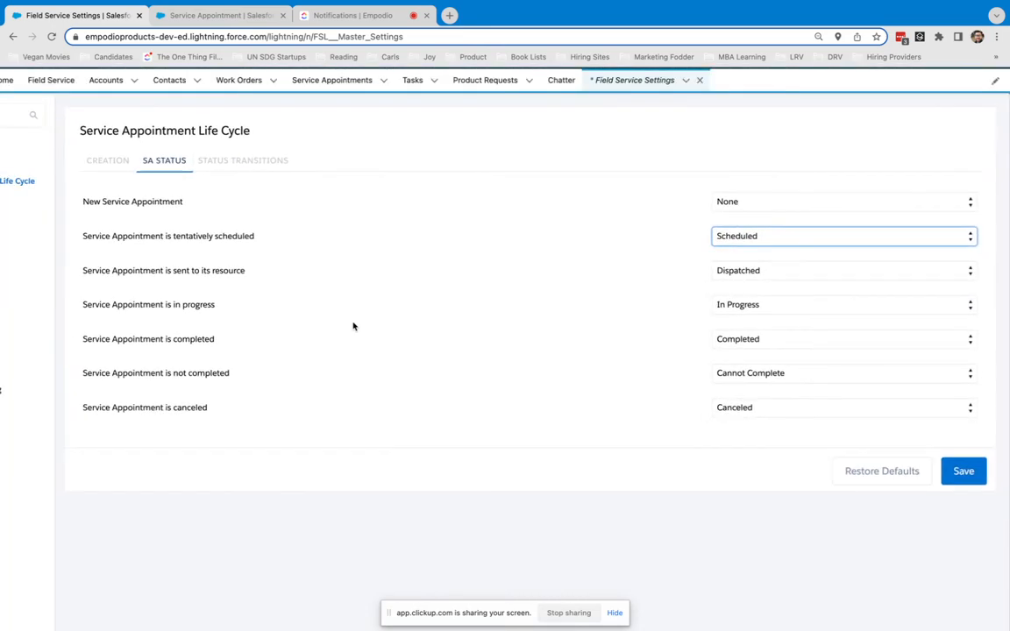
{"action": "scroll", "coordinate": [354, 326], "scroll_direction": "up", "scroll_amount": 1}
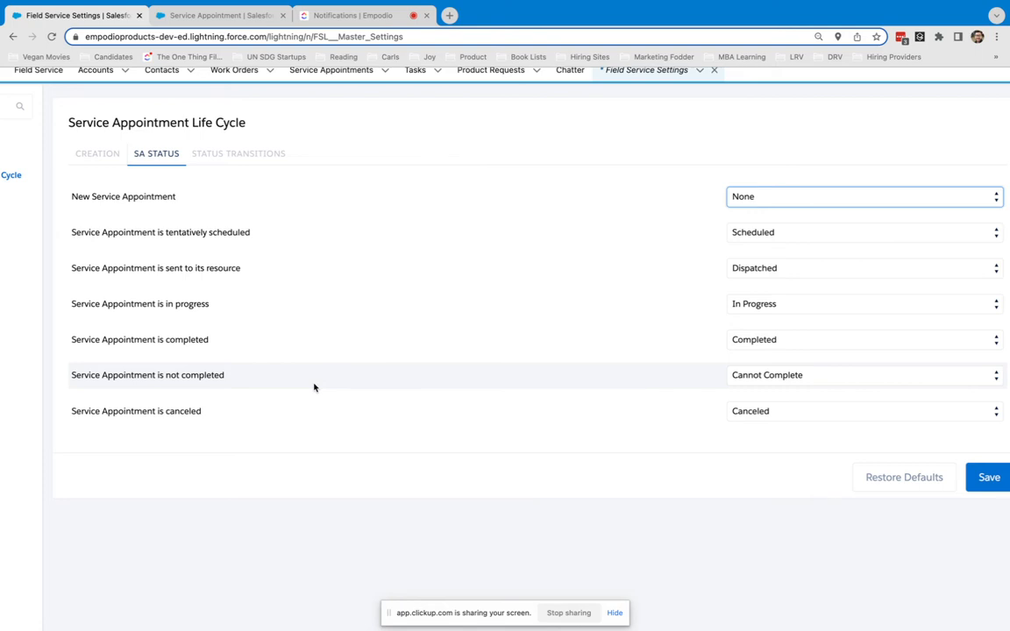
Step: Examine the service appointment status transitions with their allowed profiles, custom Visualforce pages and flow diagram
{"action": "left_click", "coordinate": [242, 158]}
{"action": "scroll", "coordinate": [405, 409], "scroll_direction": "down", "scroll_amount": 5}
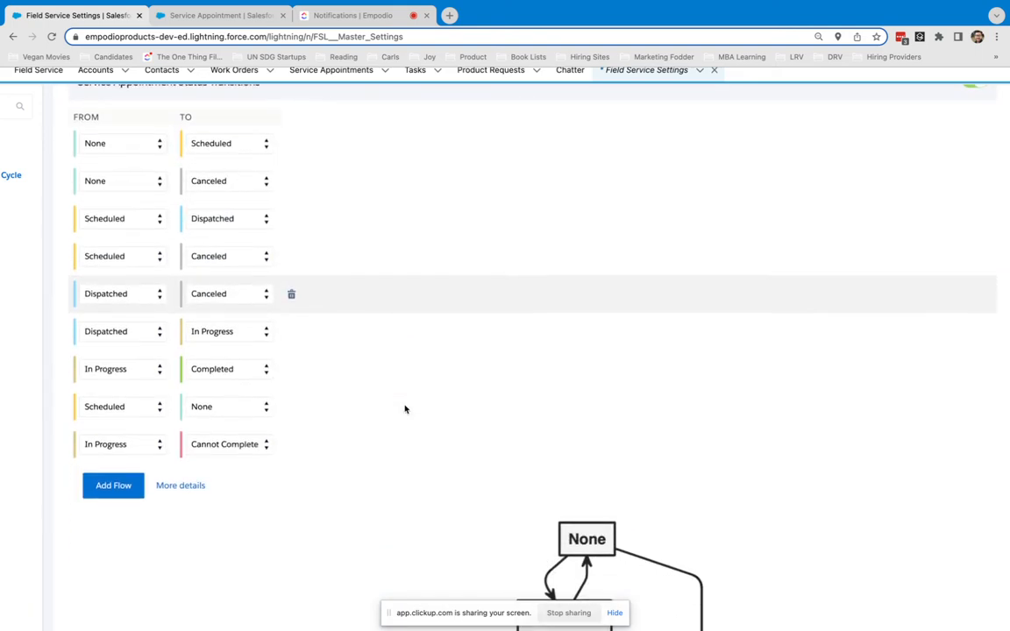
{"action": "scroll", "coordinate": [405, 409], "scroll_direction": "down", "scroll_amount": 2}
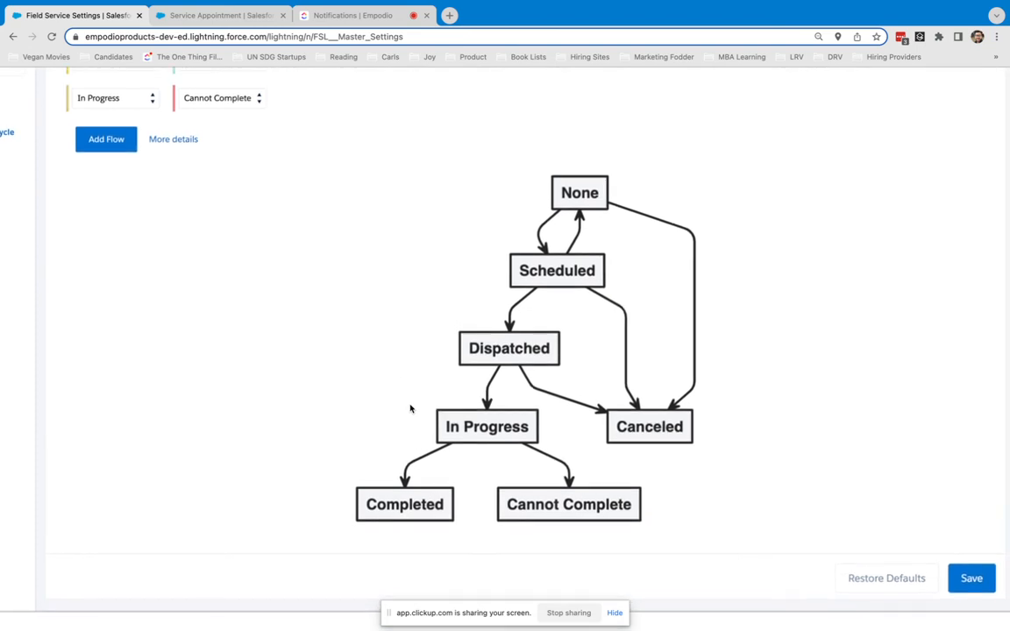
{"action": "left_click", "coordinate": [166, 139]}
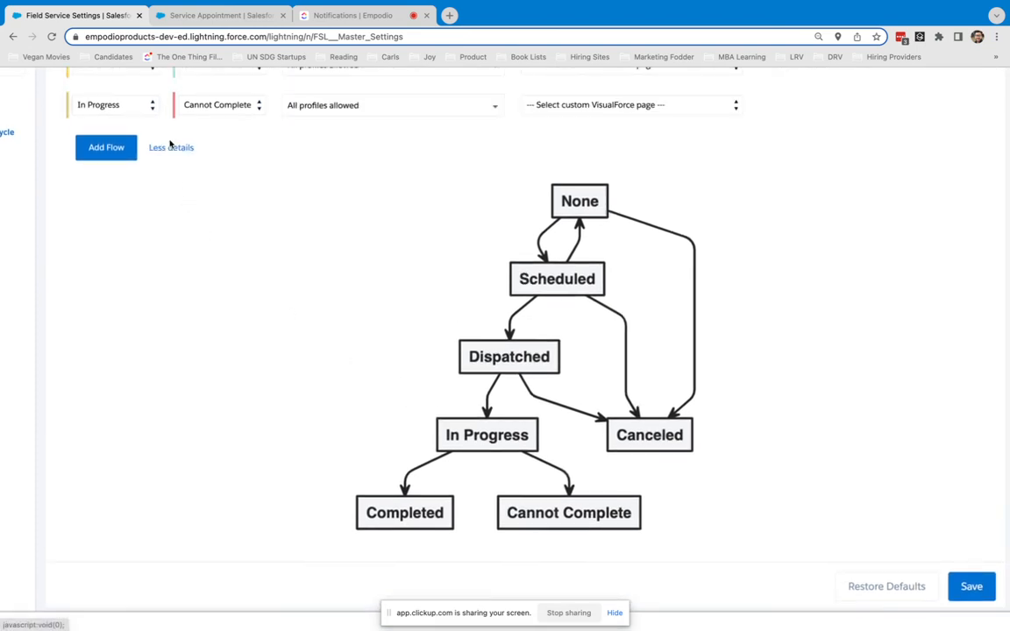
{"action": "scroll", "coordinate": [170, 142], "scroll_direction": "down", "scroll_amount": 2}
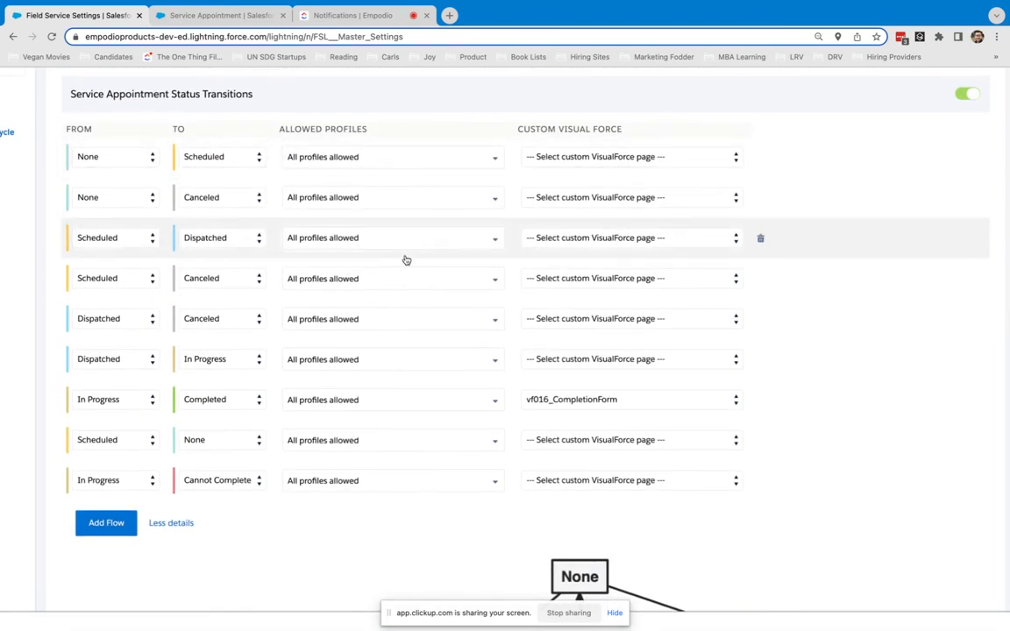
{"action": "scroll", "coordinate": [510, 480], "scroll_direction": "down", "scroll_amount": 10}
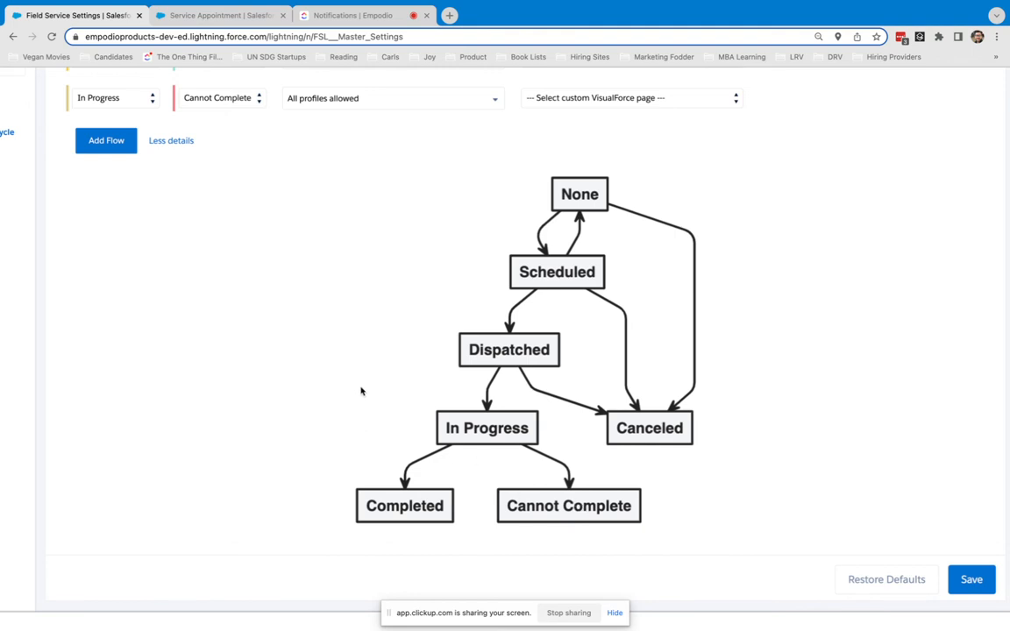
{"action": "scroll", "coordinate": [361, 391], "scroll_direction": "up", "scroll_amount": 1}
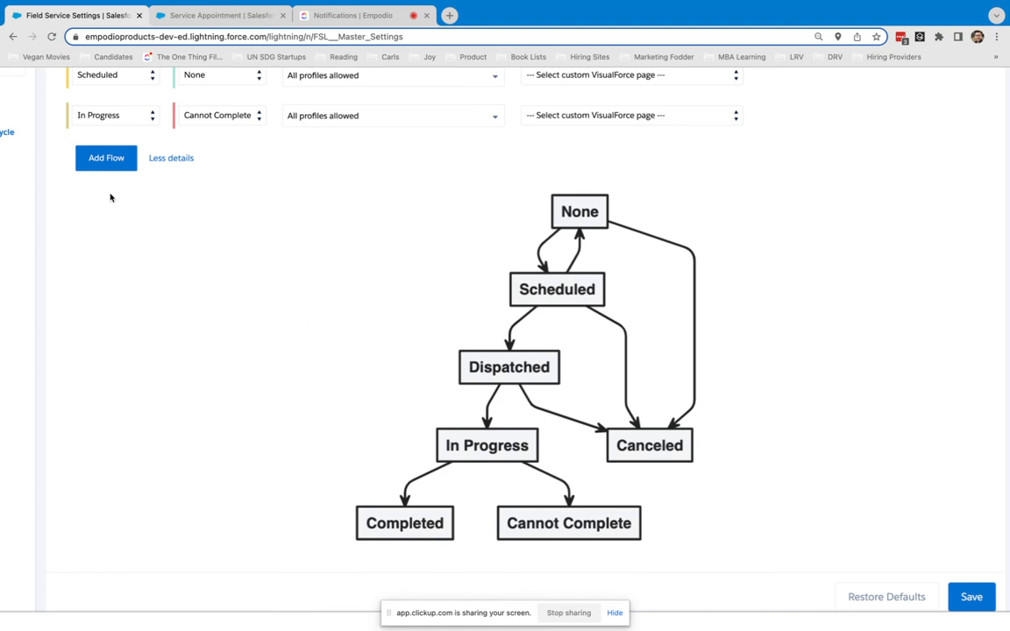
{"action": "scroll", "coordinate": [114, 224], "scroll_direction": "up", "scroll_amount": 3}
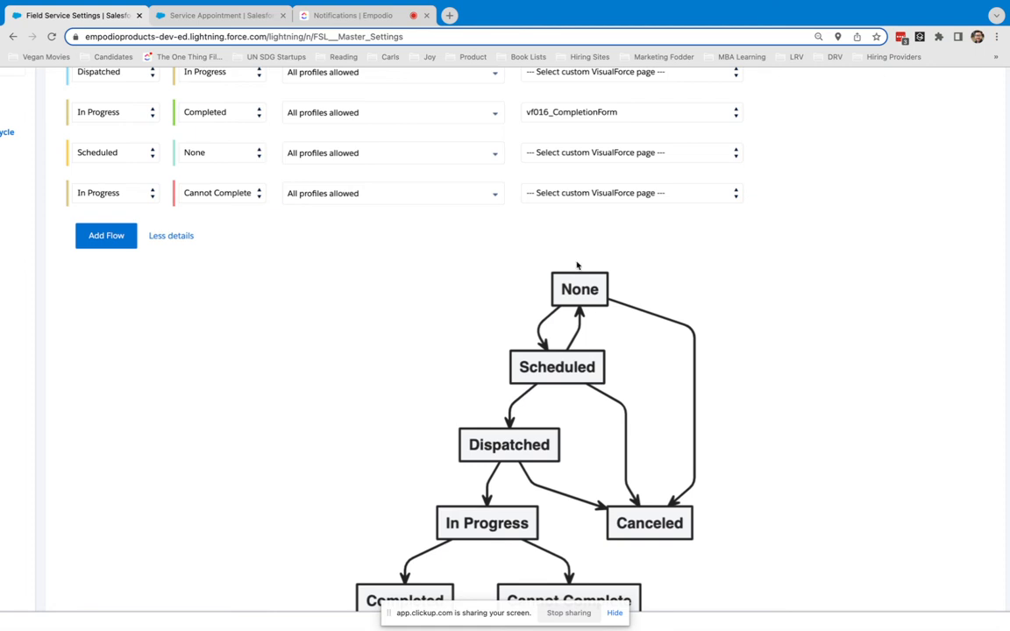
Step: Add a service appointment status transition from Dispatched to None
{"action": "left_click", "coordinate": [115, 241]}
{"action": "left_click", "coordinate": [116, 237]}
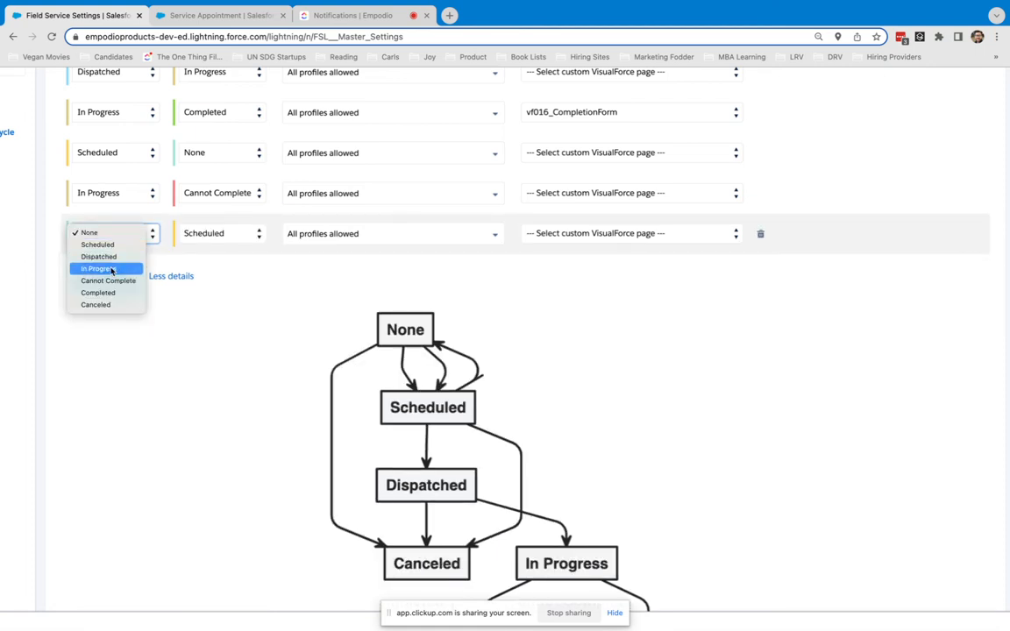
{"action": "left_click", "coordinate": [111, 269]}
{"action": "left_click", "coordinate": [107, 233]}
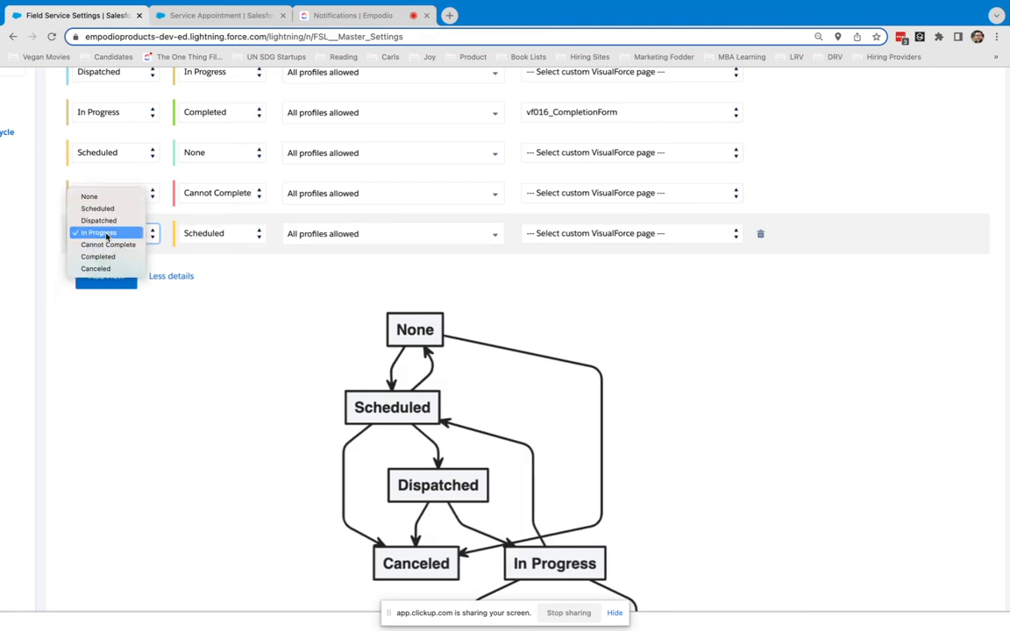
{"action": "left_click", "coordinate": [105, 221]}
{"action": "left_click", "coordinate": [221, 234]}
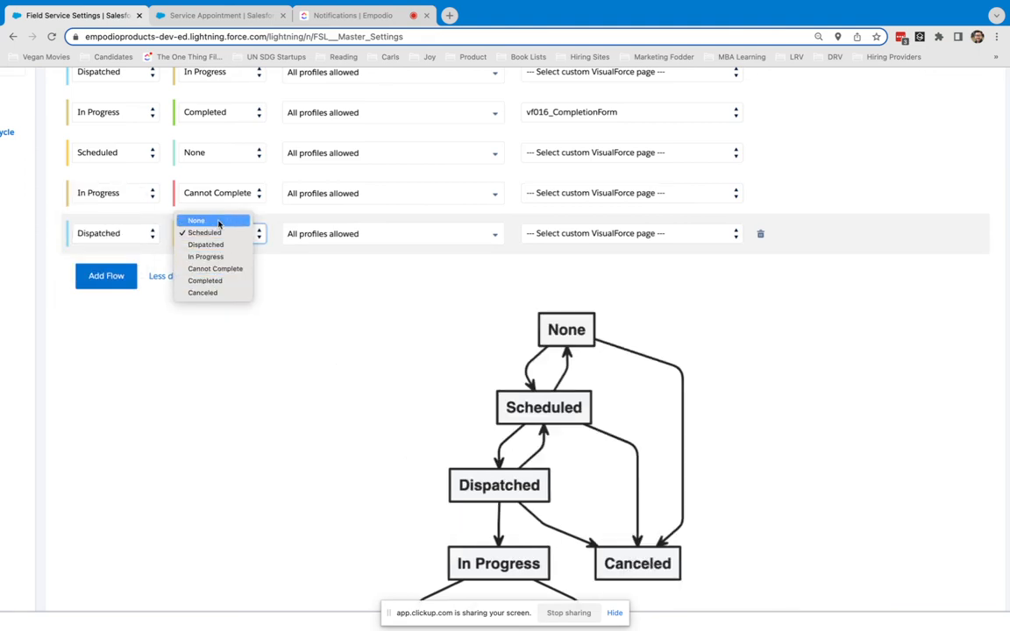
Step: Restrict the Dispatched-to-None transition to the Dispatcher profile
{"action": "left_click", "coordinate": [344, 234]}
{"action": "left_click", "coordinate": [344, 233]}
{"action": "scroll", "coordinate": [350, 267], "scroll_direction": "down", "scroll_amount": 5}
{"action": "scroll", "coordinate": [349, 273], "scroll_direction": "up", "scroll_amount": 1}
{"action": "scroll", "coordinate": [348, 272], "scroll_direction": "up", "scroll_amount": 4}
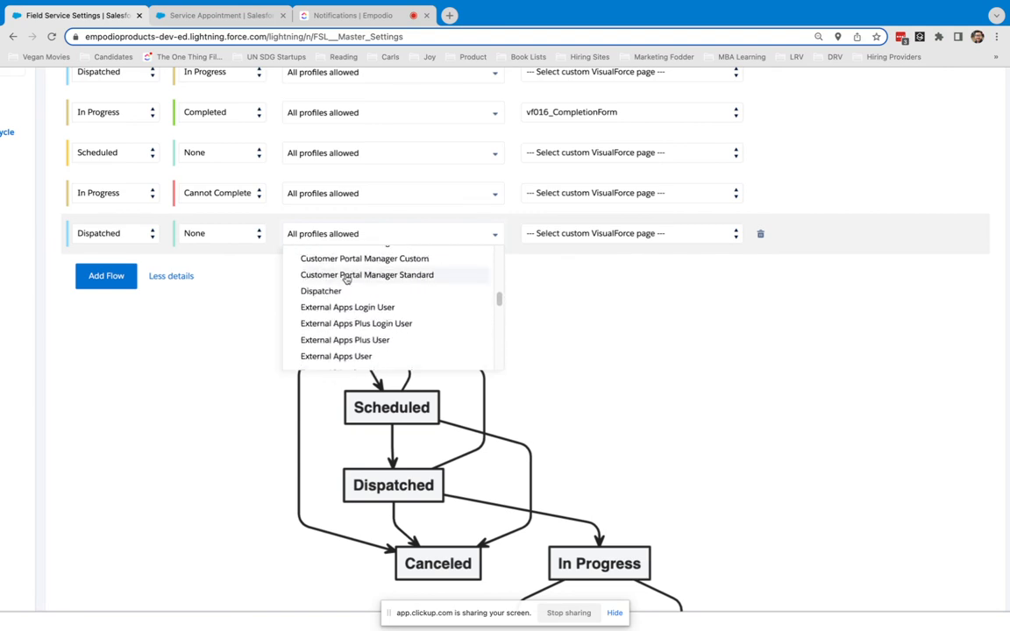
{"action": "left_click", "coordinate": [343, 293]}
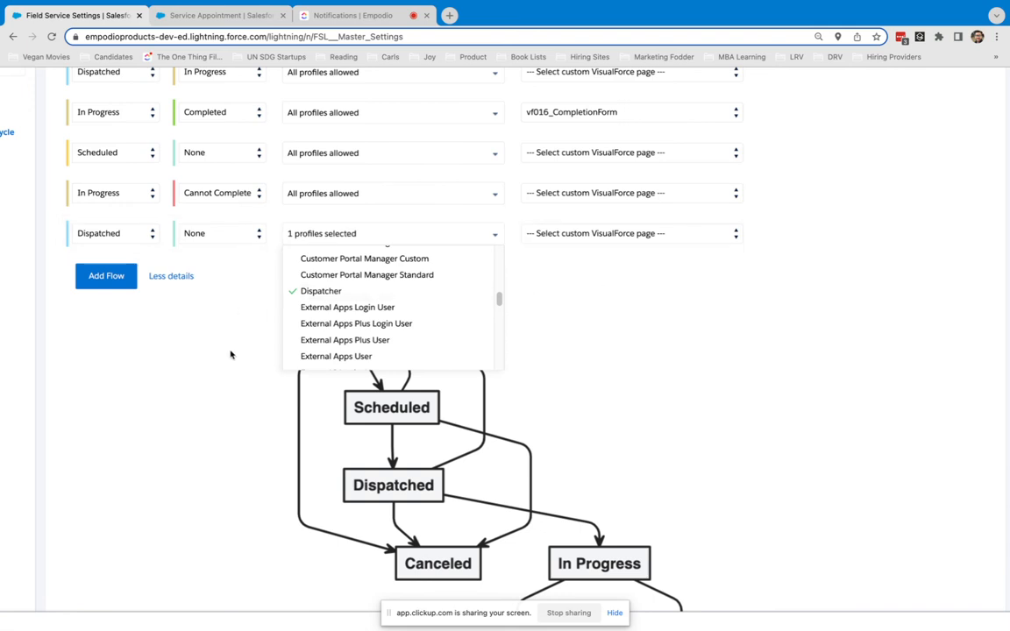
Step: Add and save a Service Appointment Status picklist value with label and API name Paused and status category In Progress
{"action": "left_click", "coordinate": [176, 15]}
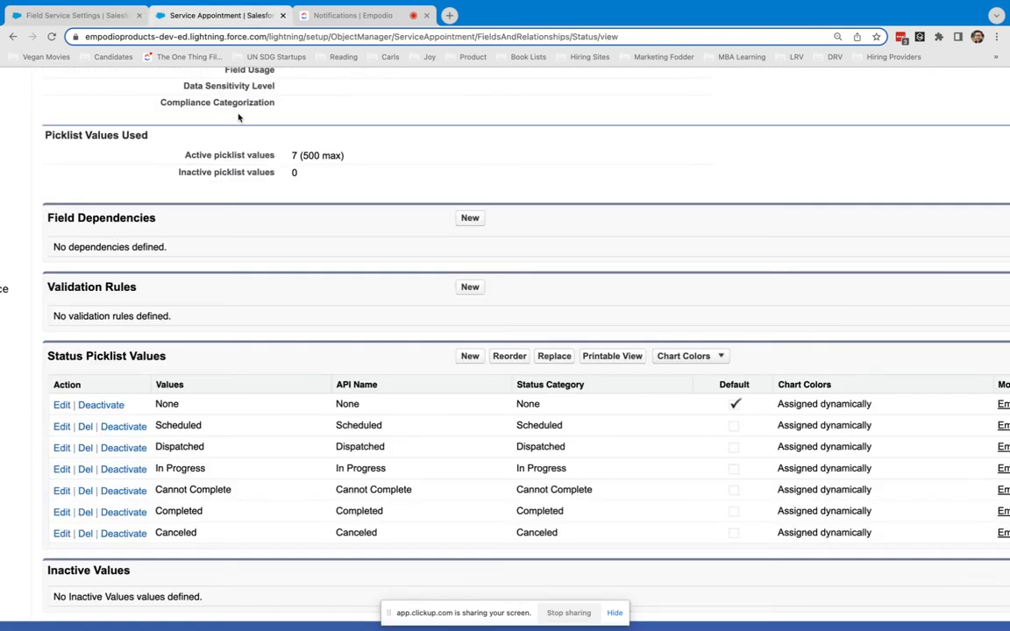
{"action": "left_click", "coordinate": [469, 357]}
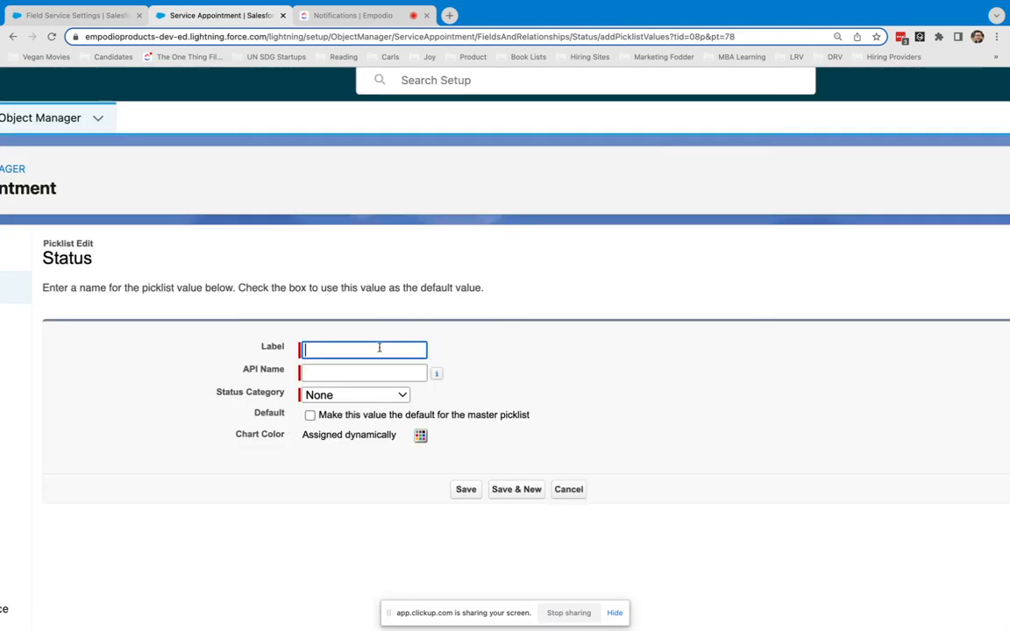
{"action": "type", "text": "Paused"}
{"action": "key", "text": "Tab"}
{"action": "type", "text": "Paused"}
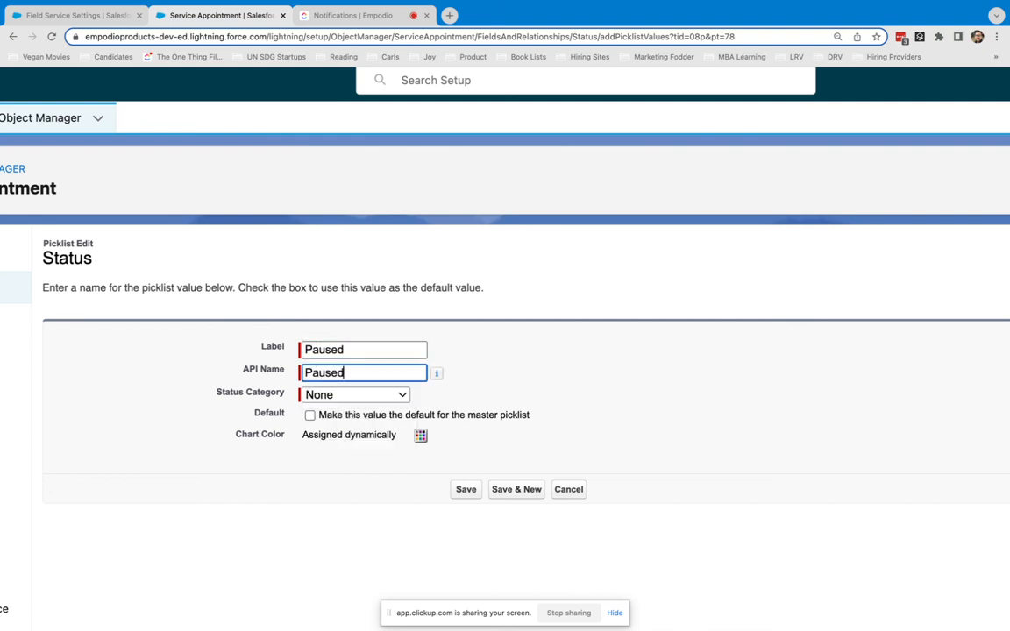
{"action": "mouse_move", "coordinate": [437, 374]}
{"action": "left_click", "coordinate": [351, 394]}
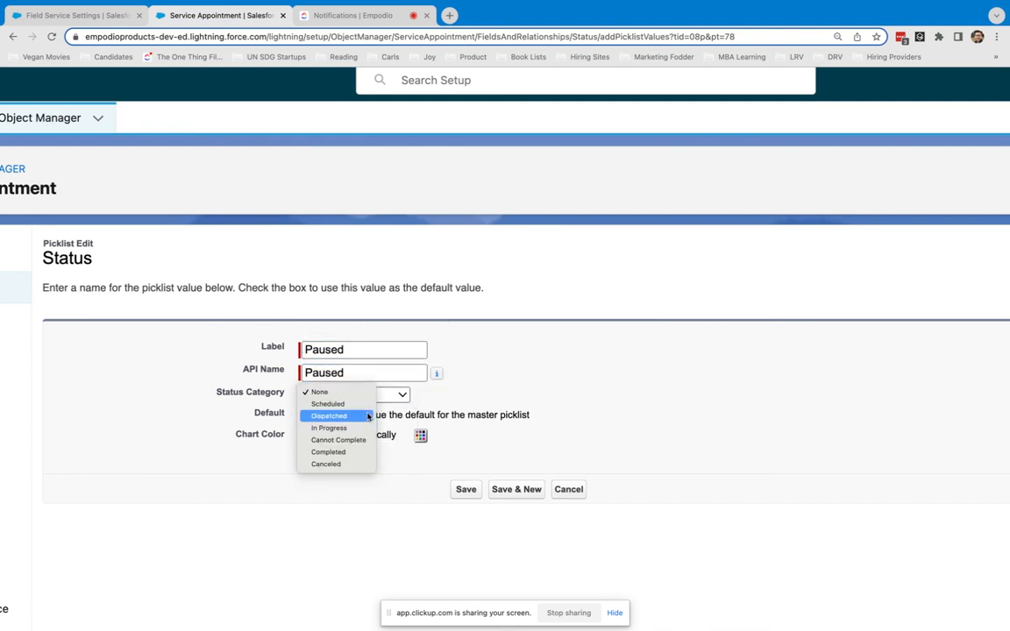
{"action": "left_click", "coordinate": [351, 430]}
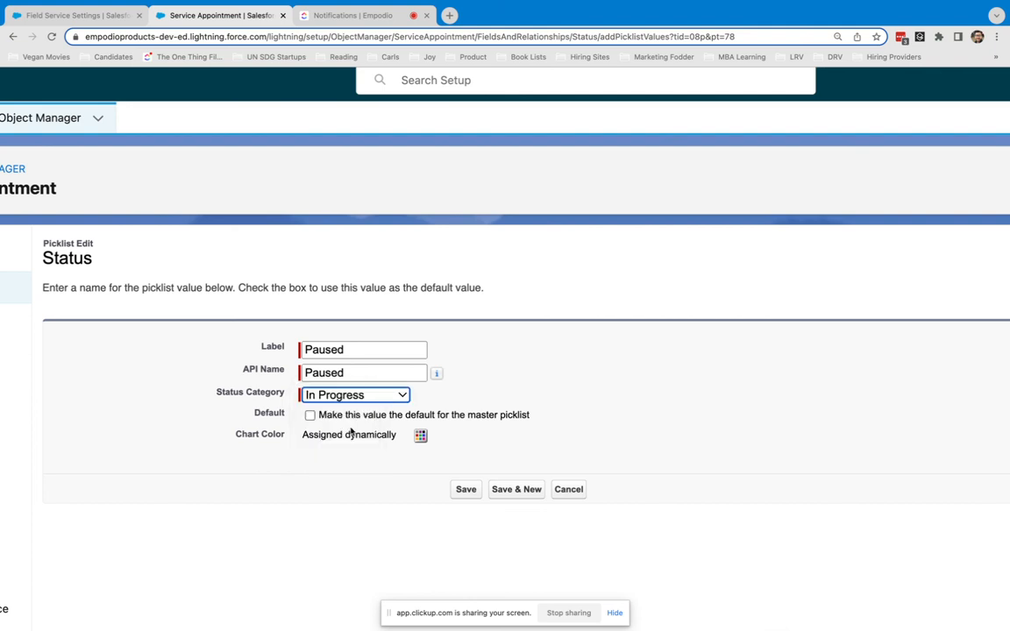
{"action": "left_click", "coordinate": [465, 492]}
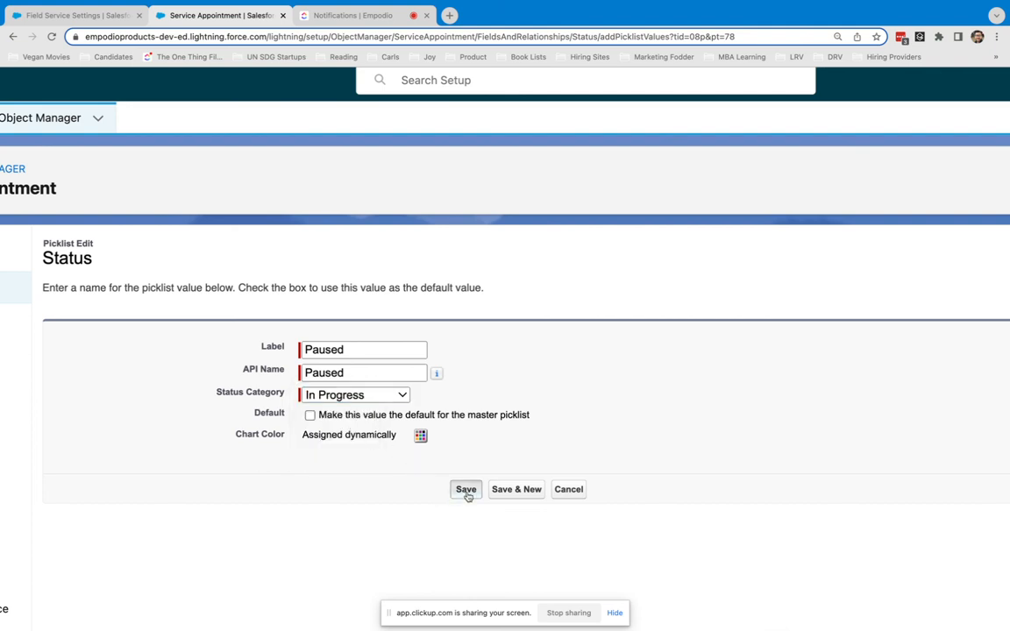
Step: Return to Field Service Settings and open the status transitions of the Service Appointment Life Cycle
{"action": "left_click", "coordinate": [112, 19]}
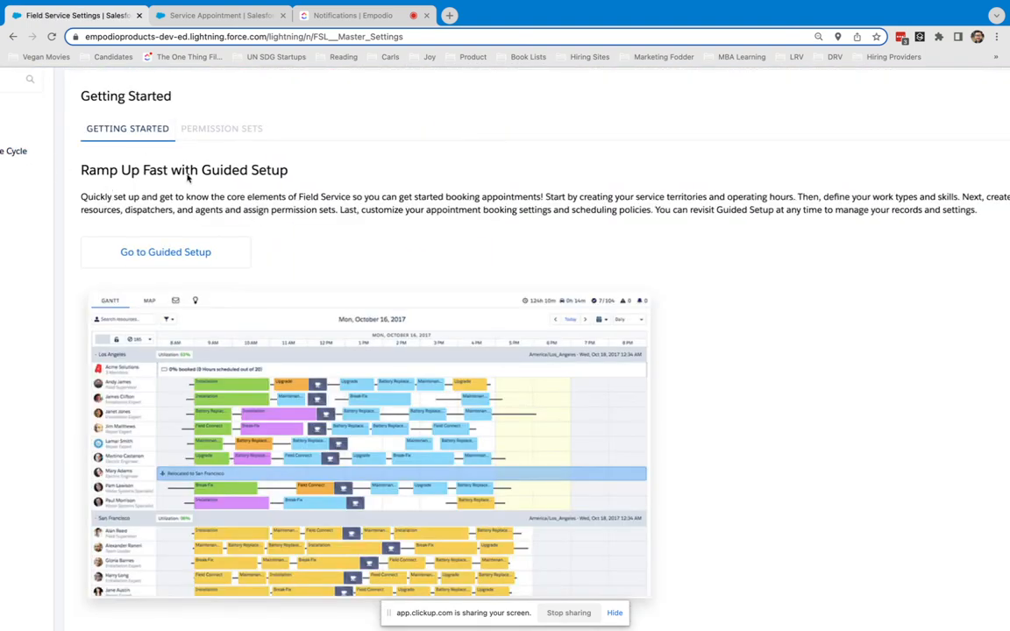
{"action": "left_click", "coordinate": [96, 151]}
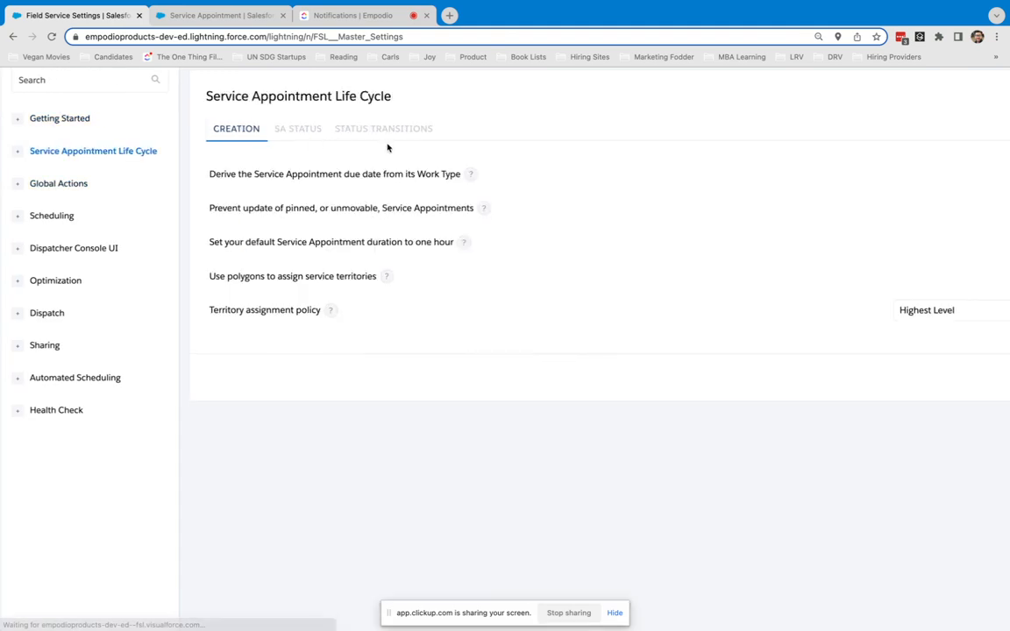
{"action": "left_click", "coordinate": [383, 132]}
Step: Add a service appointment status transition from In Progress to Paused
{"action": "scroll", "coordinate": [575, 466], "scroll_direction": "down", "scroll_amount": 4}
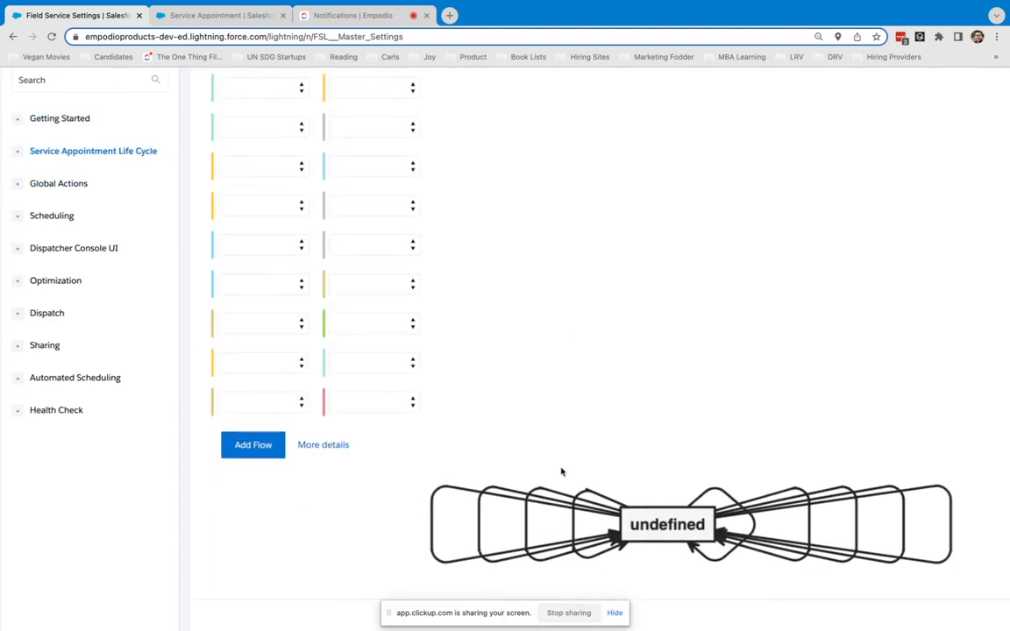
{"action": "scroll", "coordinate": [387, 466], "scroll_direction": "down", "scroll_amount": 5}
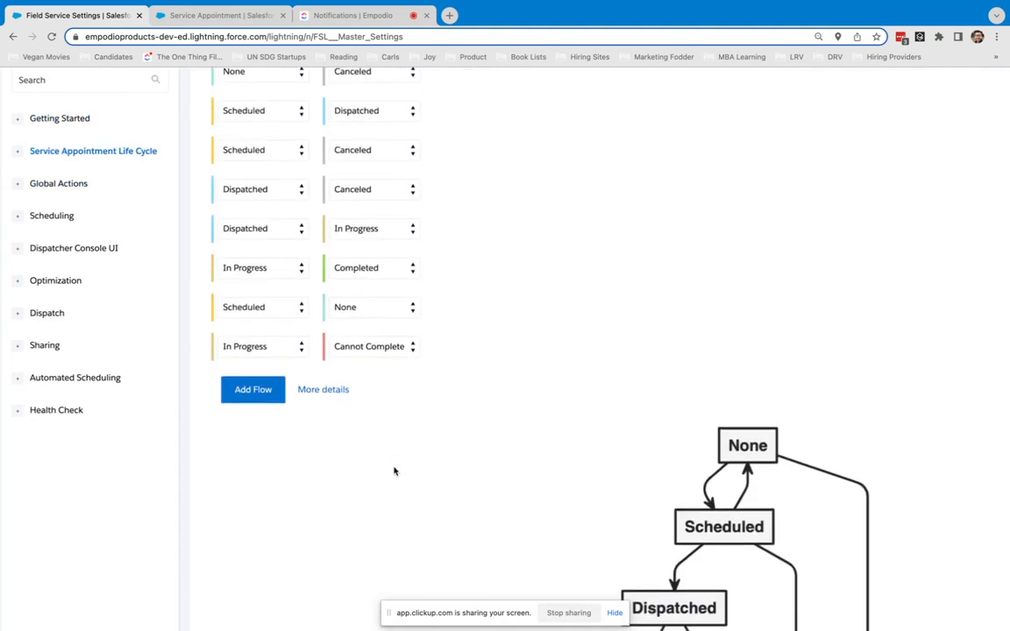
{"action": "scroll", "coordinate": [389, 459], "scroll_direction": "up", "scroll_amount": 1}
{"action": "scroll", "coordinate": [451, 408], "scroll_direction": "down", "scroll_amount": 4}
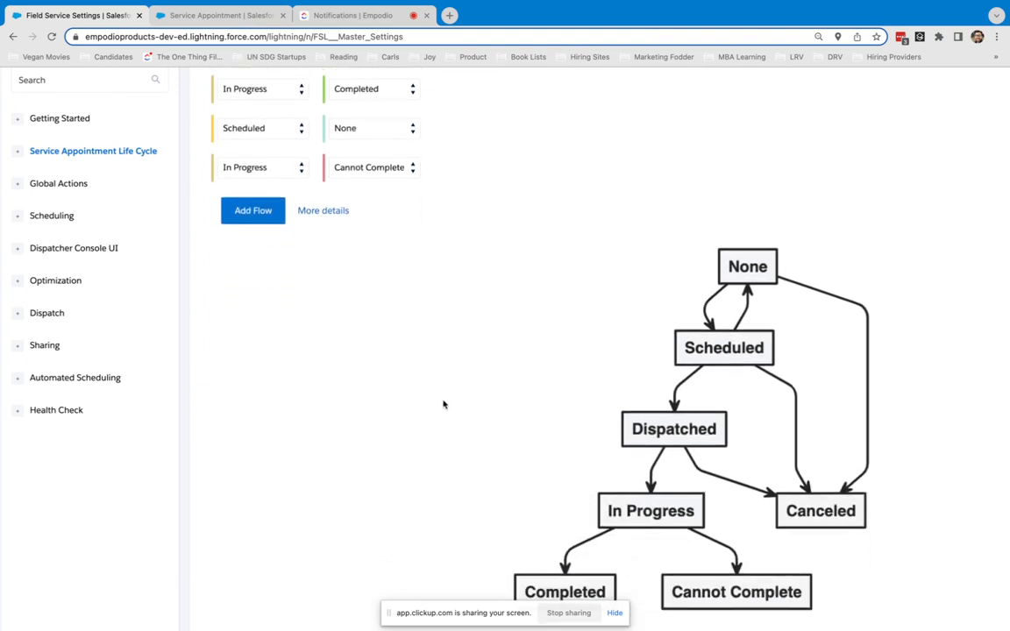
{"action": "scroll", "coordinate": [368, 351], "scroll_direction": "up", "scroll_amount": 2}
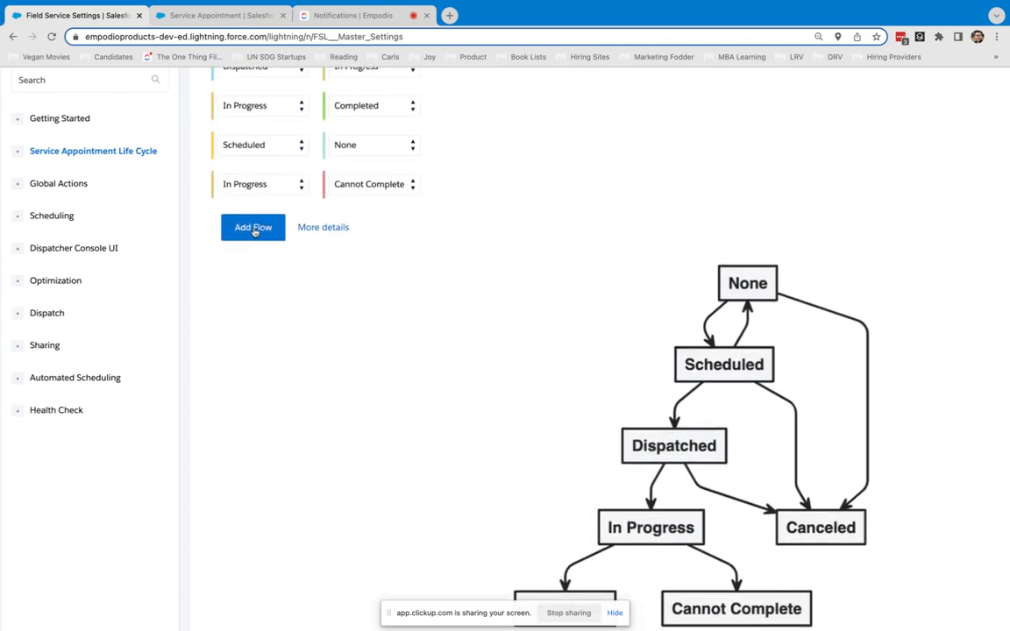
{"action": "left_click", "coordinate": [254, 229]}
{"action": "left_click", "coordinate": [255, 225]}
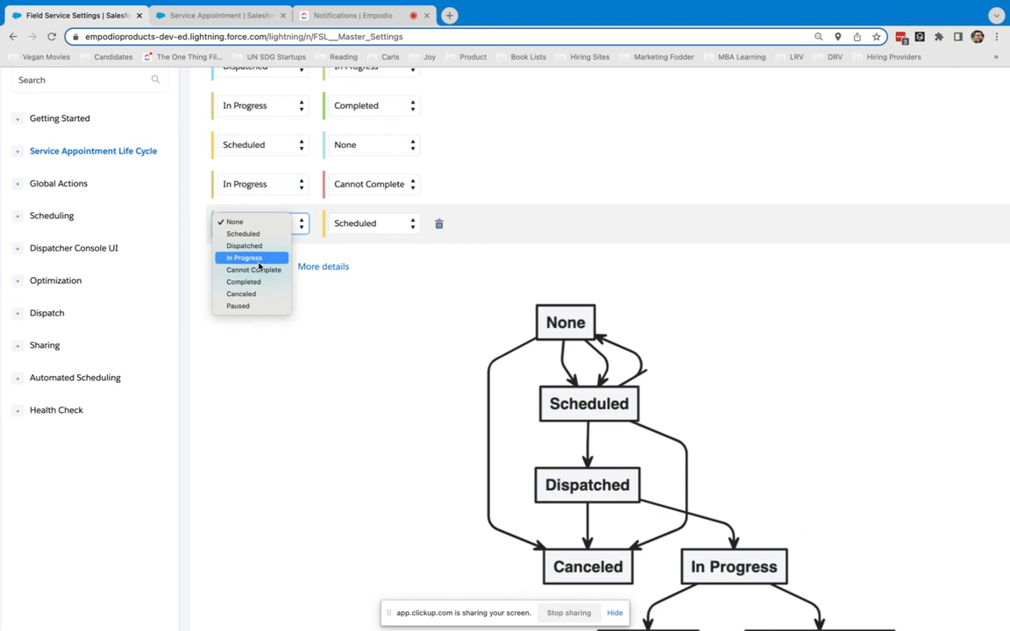
{"action": "left_click", "coordinate": [257, 259]}
{"action": "left_click", "coordinate": [368, 223]}
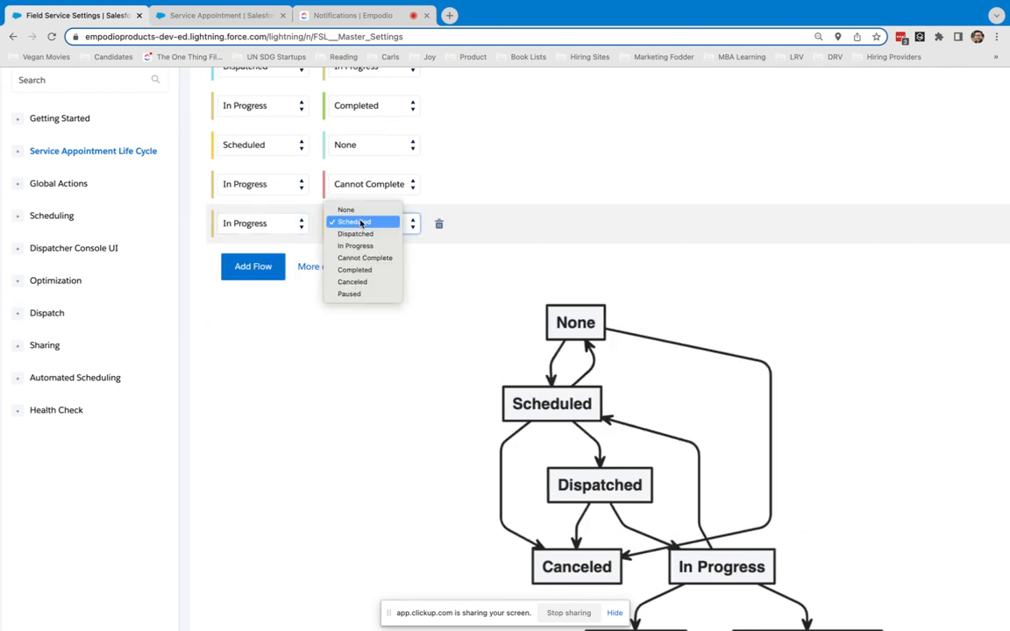
{"action": "left_click", "coordinate": [359, 295]}
Step: Add a return status transition from Paused to In Progress
{"action": "left_click", "coordinate": [250, 268]}
{"action": "left_click", "coordinate": [250, 262]}
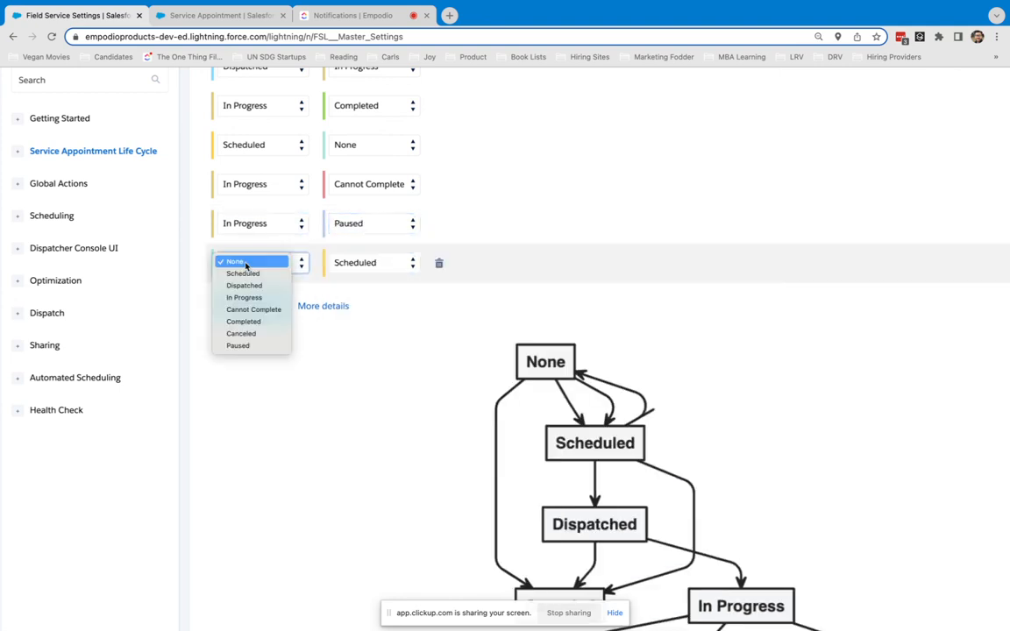
{"action": "left_click", "coordinate": [241, 347]}
{"action": "left_click", "coordinate": [373, 262]}
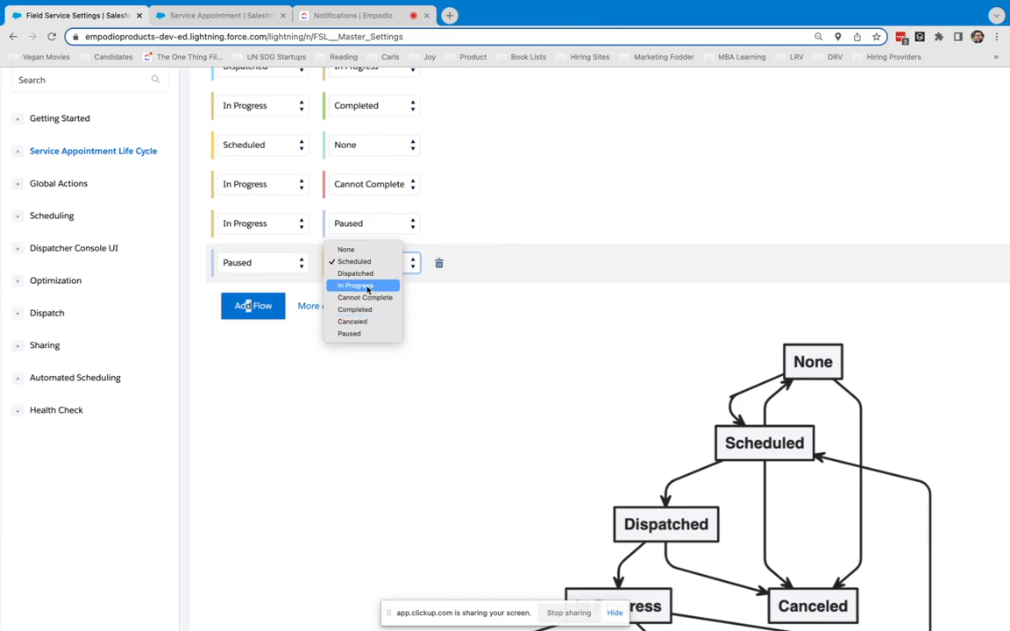
{"action": "left_click", "coordinate": [367, 287]}
Step: Check the Paused branch in the transition diagram, save the status transitions and review the saved list
{"action": "scroll", "coordinate": [457, 356], "scroll_direction": "down", "scroll_amount": 3}
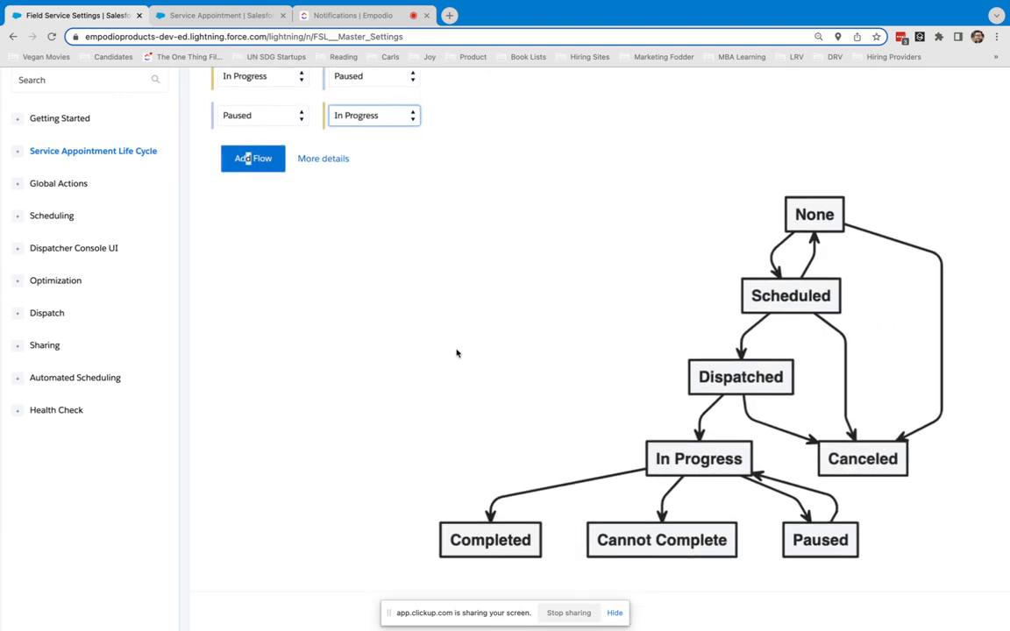
{"action": "scroll", "coordinate": [457, 352], "scroll_direction": "right", "scroll_amount": 3}
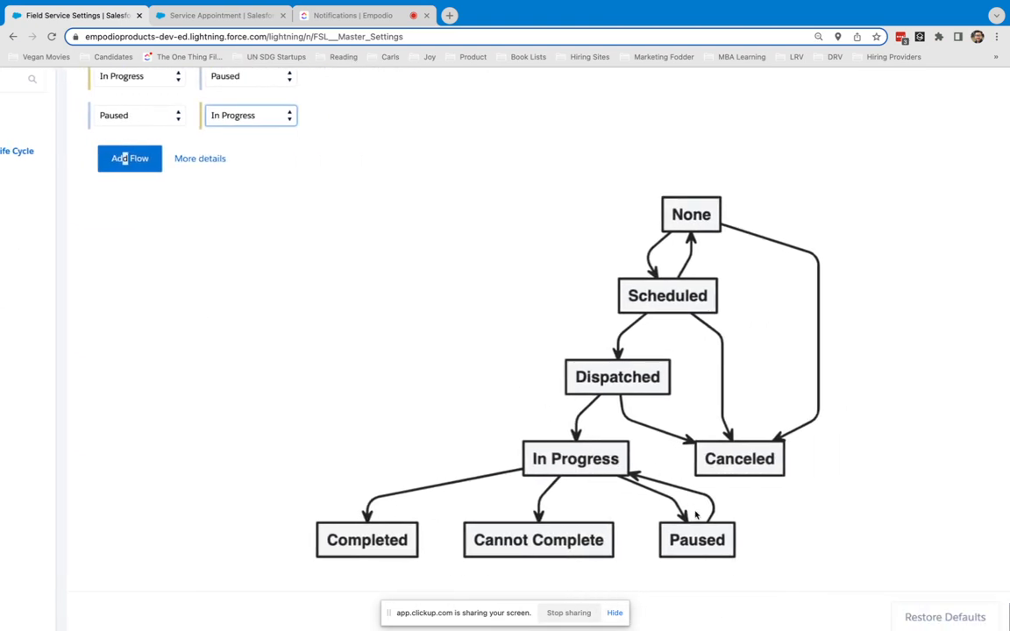
{"action": "scroll", "coordinate": [775, 527], "scroll_direction": "down", "scroll_amount": 1}
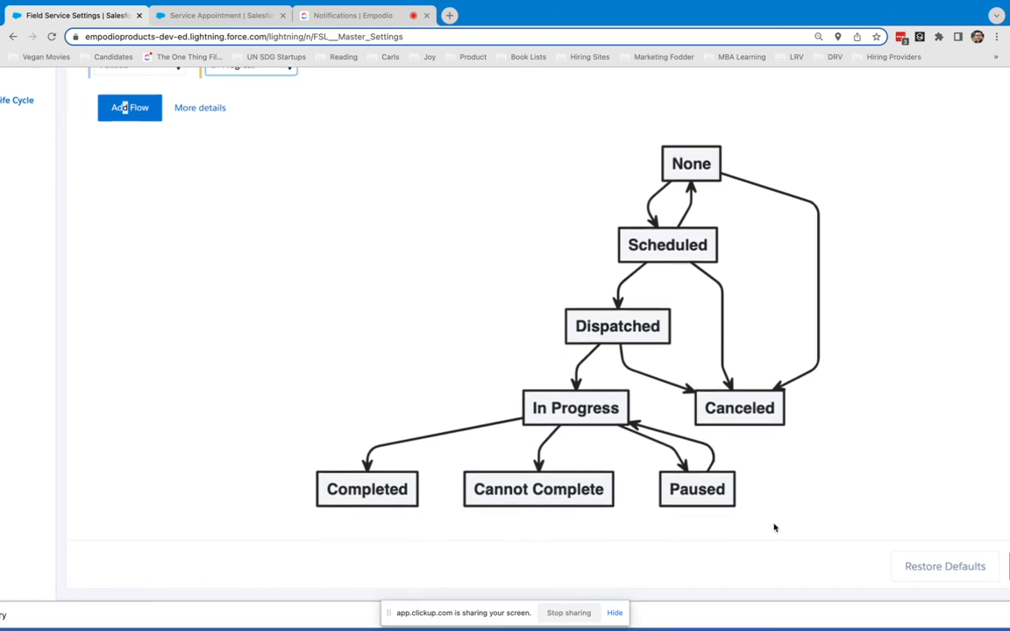
{"action": "scroll", "coordinate": [774, 527], "scroll_direction": "right", "scroll_amount": 2}
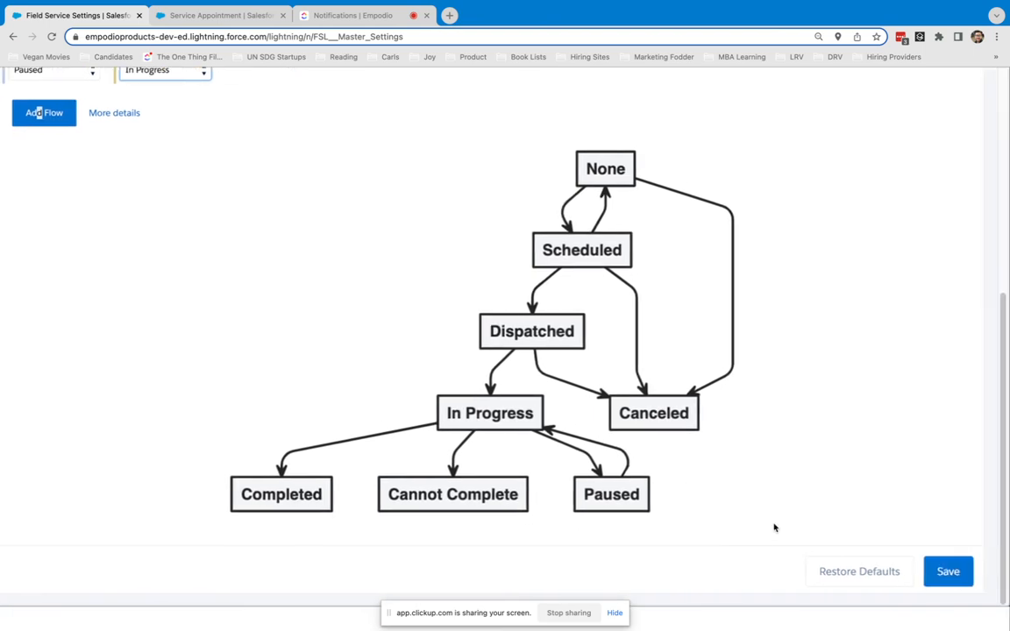
{"action": "left_click", "coordinate": [947, 571]}
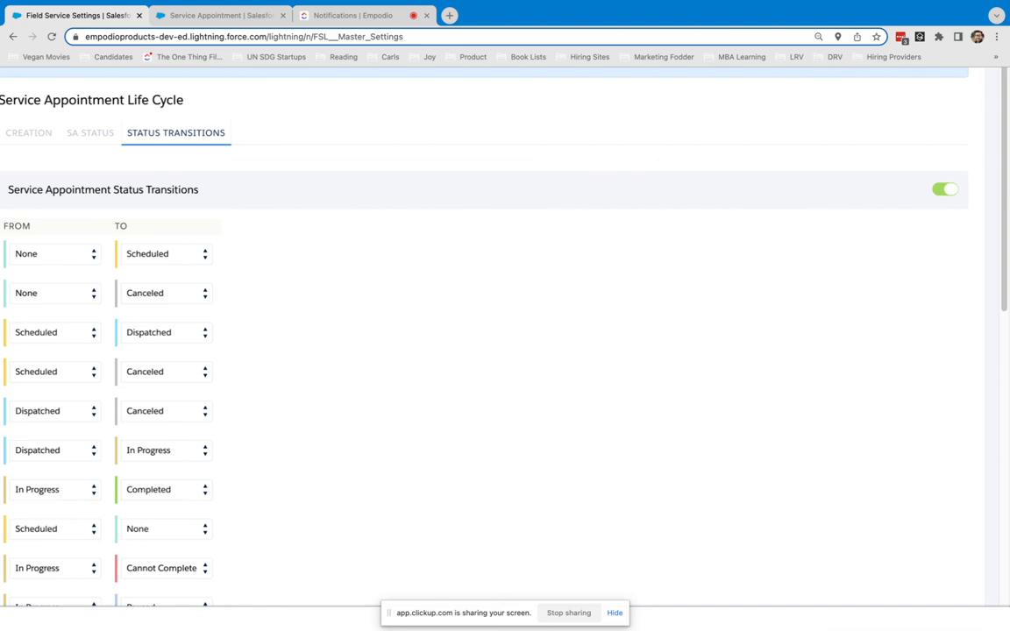
{"action": "scroll", "coordinate": [529, 394], "scroll_direction": "left", "scroll_amount": 2}
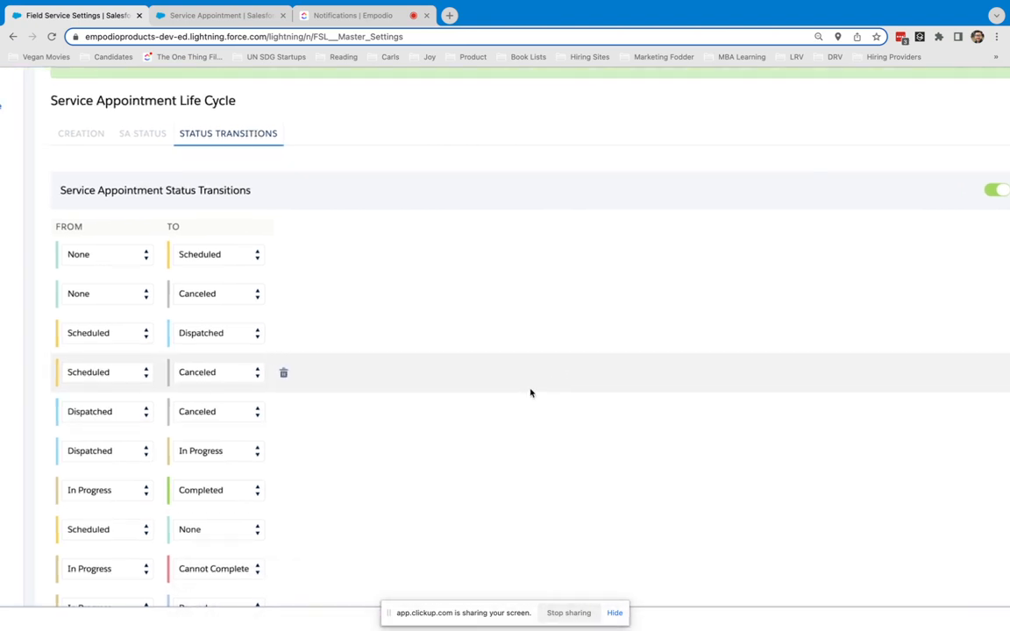
{"action": "scroll", "coordinate": [550, 397], "scroll_direction": "down", "scroll_amount": 5}
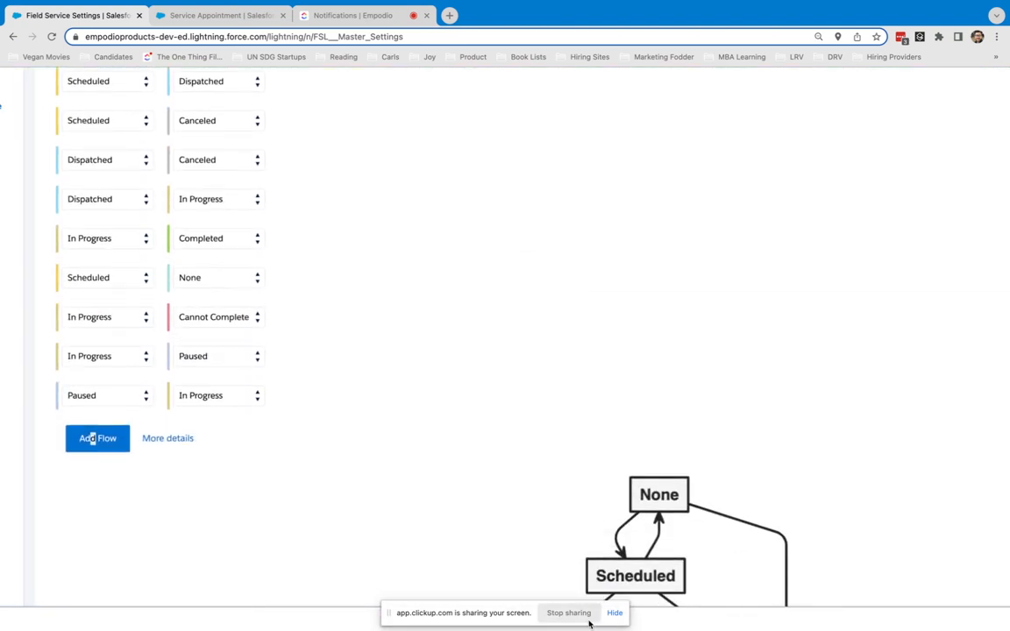